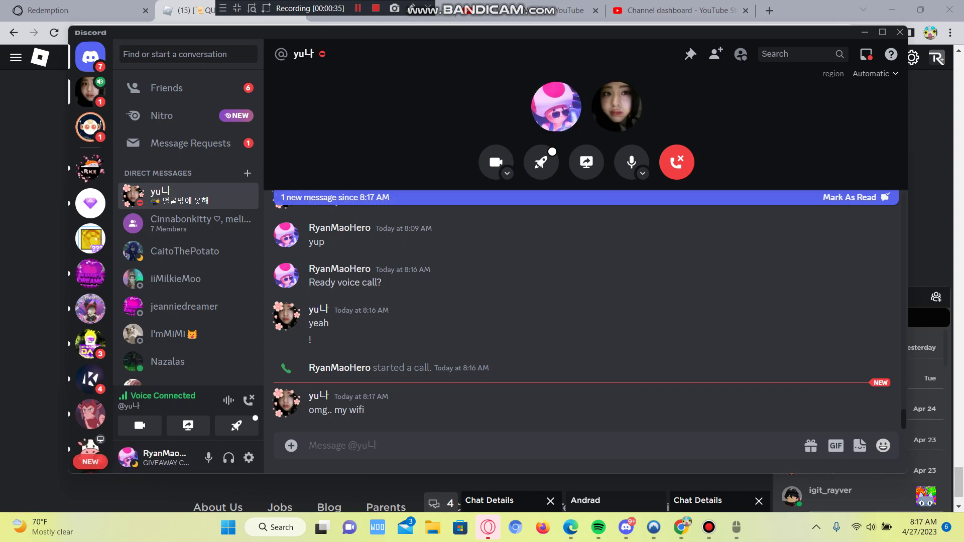
Join a PSX Trading Plaza server from the Roblox site, then bring back the Discord call.
{"action": "key", "text": "alt+Tab"}
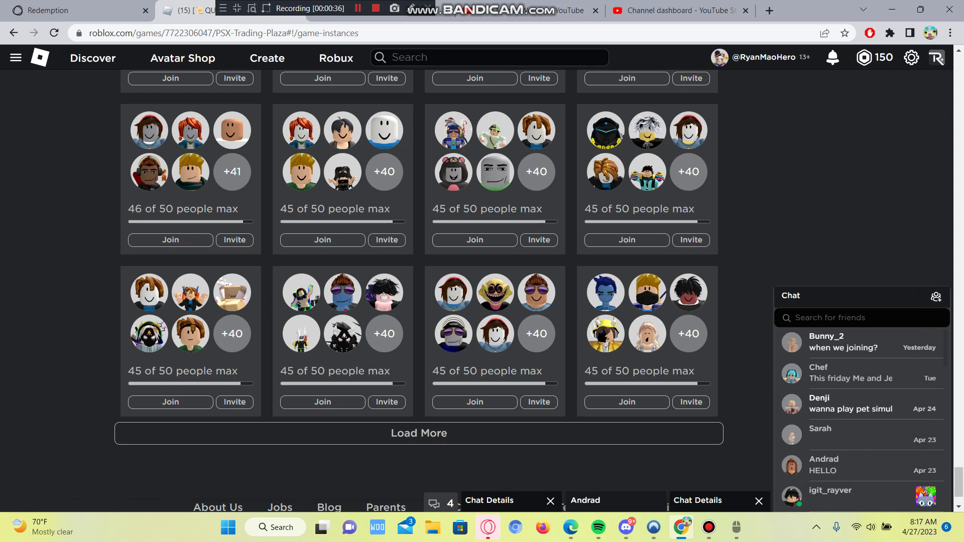
{"action": "scroll", "coordinate": [420, 301], "scroll_direction": "down", "scroll_amount": 1}
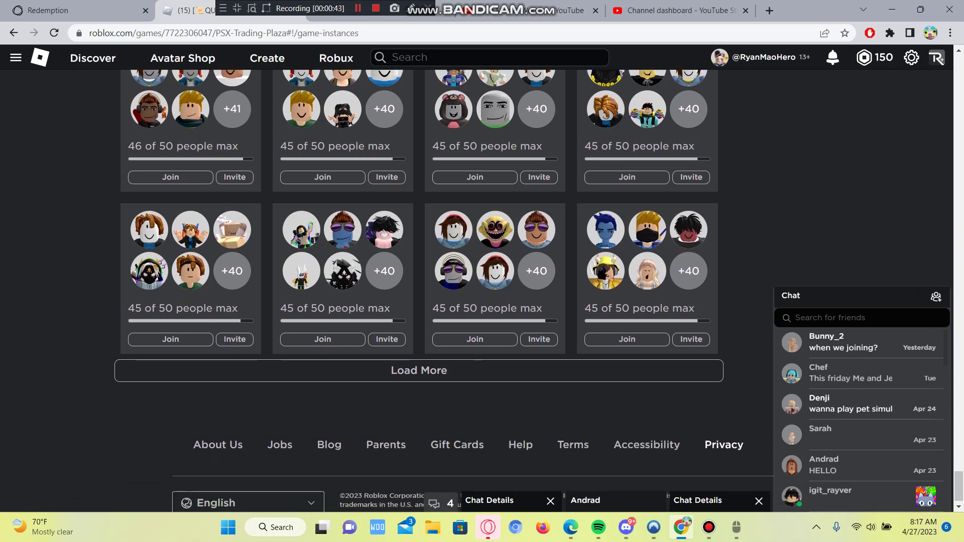
{"action": "left_click", "coordinate": [475, 340]}
{"action": "left_click", "coordinate": [532, 138]}
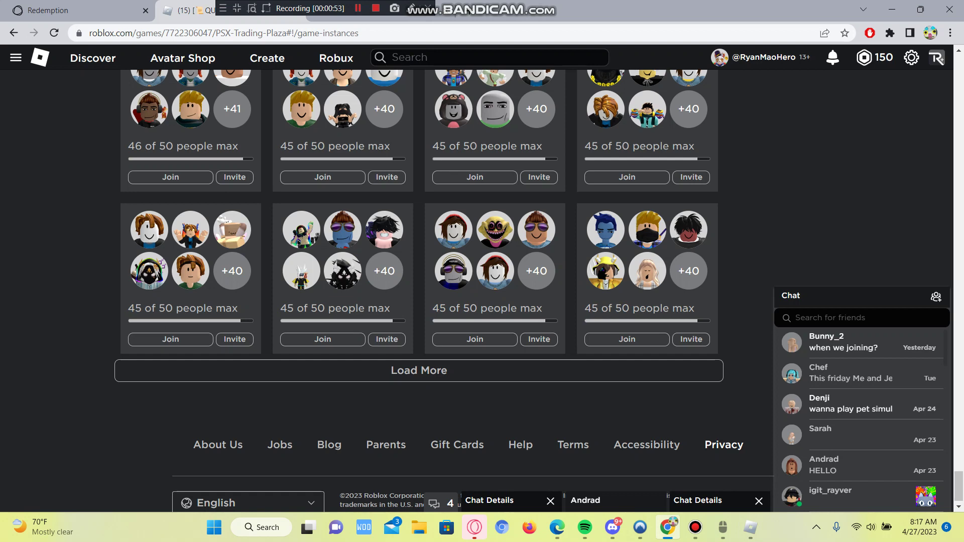
{"action": "left_click", "coordinate": [613, 527]}
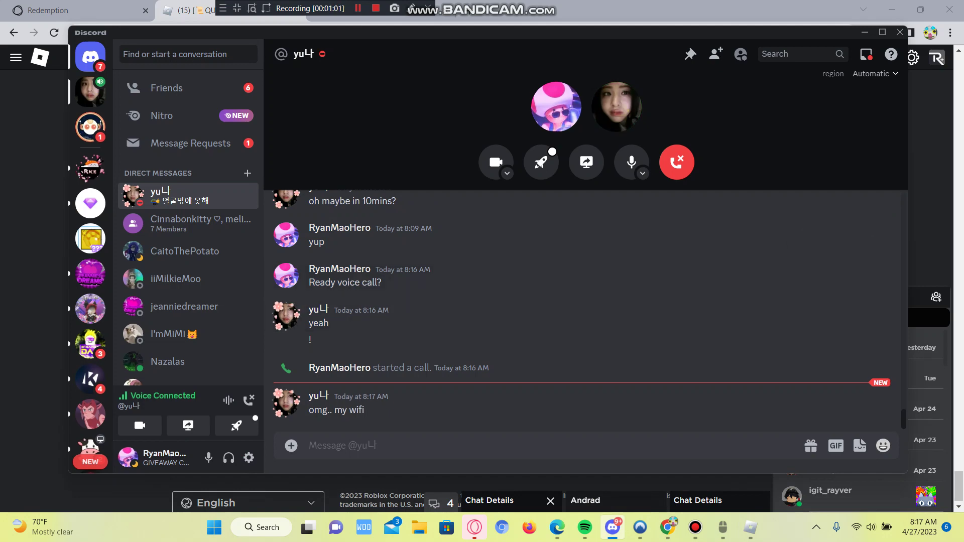
Switch away from Discord so the loaded Trading Plaza game is in front.
{"action": "key", "text": "alt+Tab"}
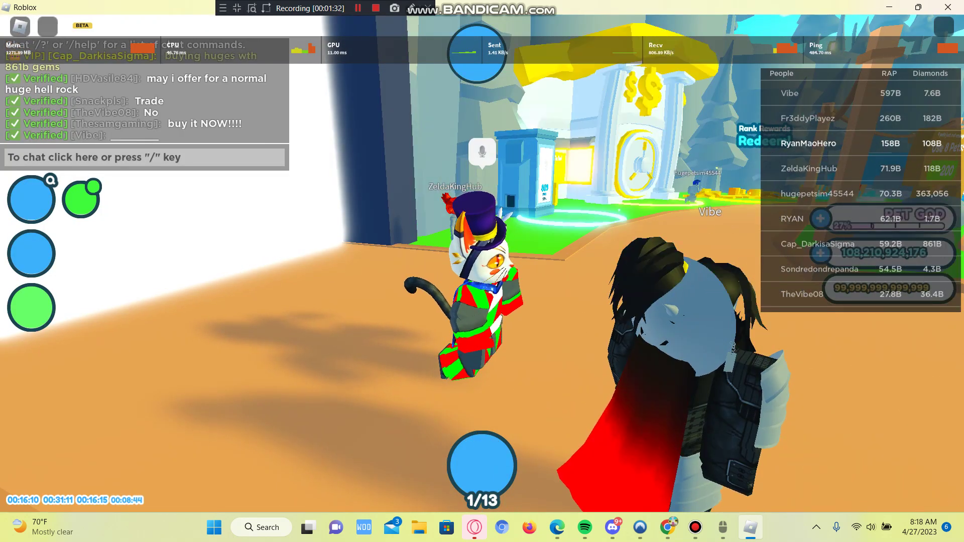
Walk the avatar and orange cat pet across the plaza to the blue machine, then switch to Discord.
{"action": "key", "text": "a"}
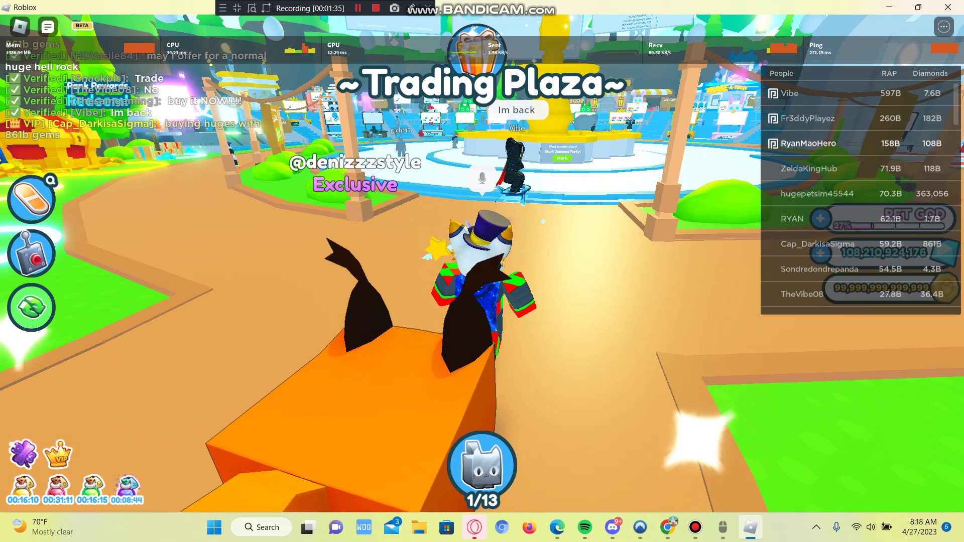
{"action": "key", "text": "a"}
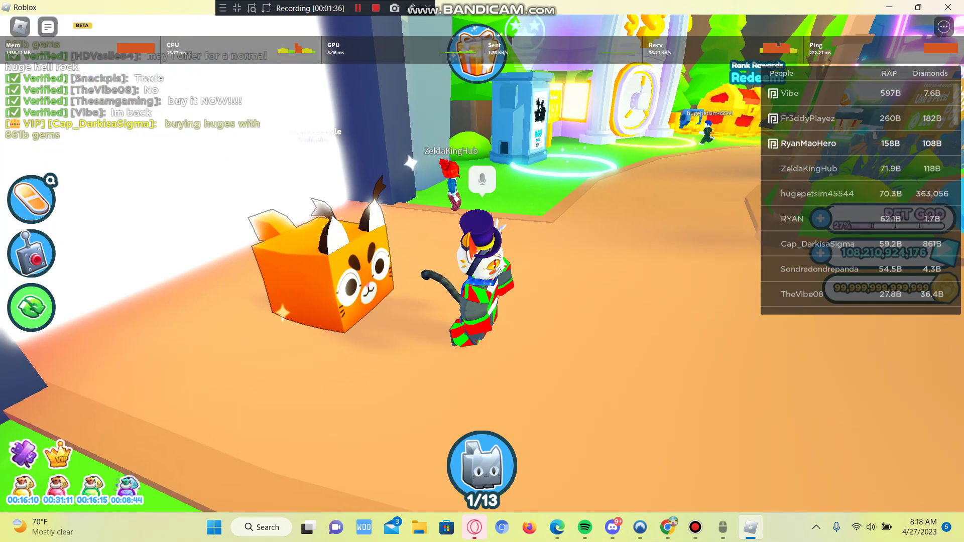
{"action": "key", "text": "w"}
{"action": "key", "text": "a"}
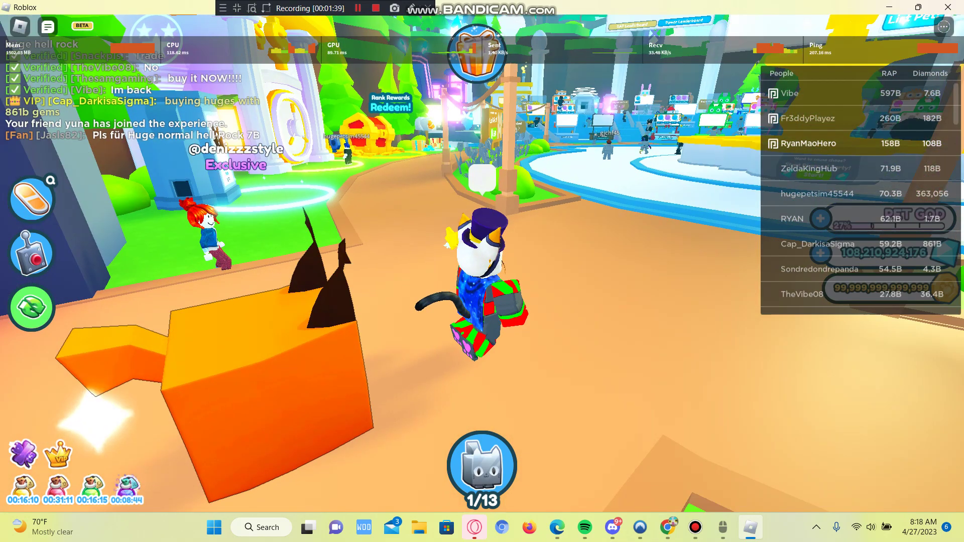
{"action": "key", "text": "a"}
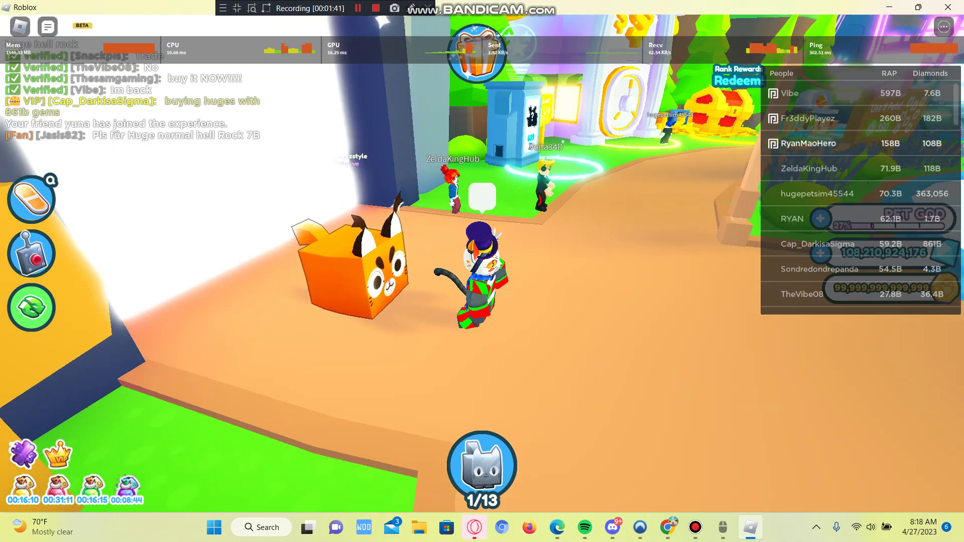
{"action": "key", "text": "a"}
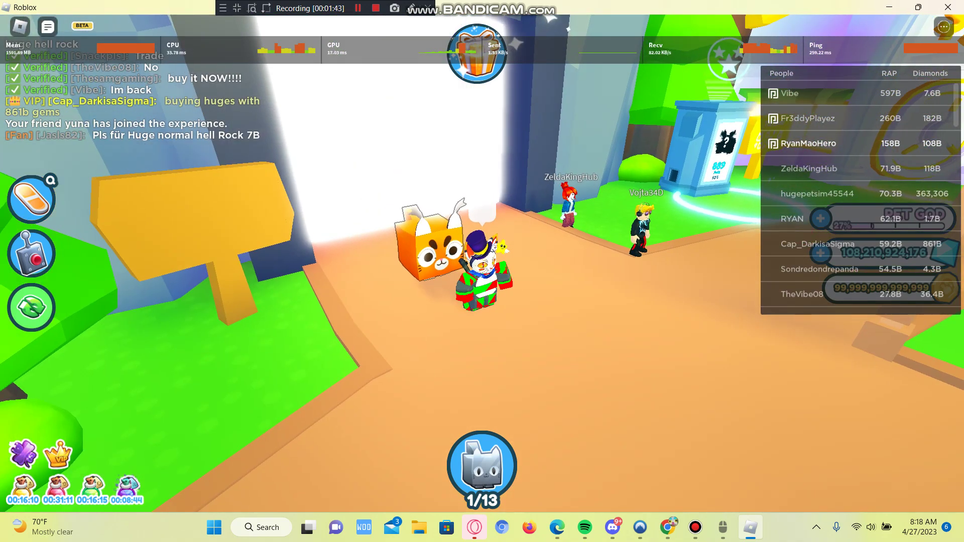
{"action": "key", "text": "a"}
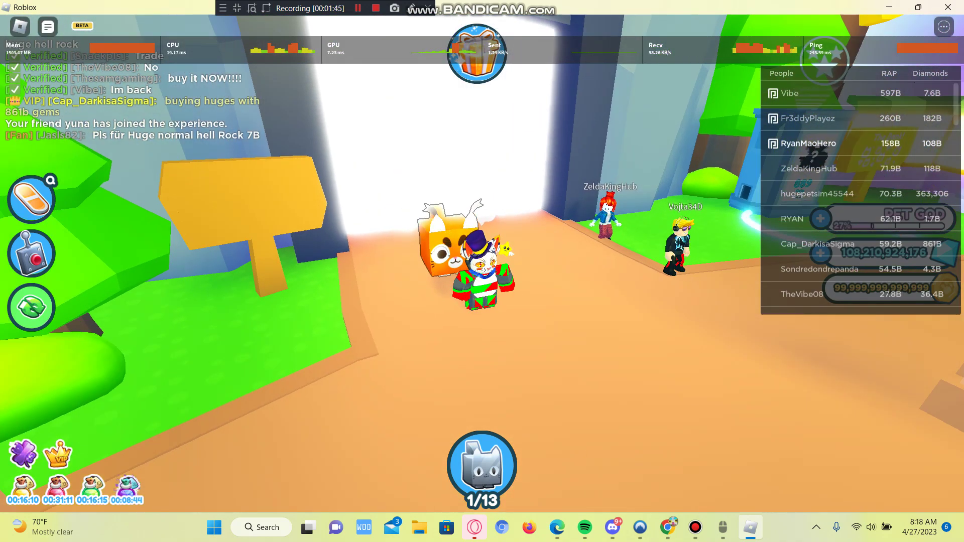
{"action": "key", "text": "a"}
{"action": "key", "text": "a"}
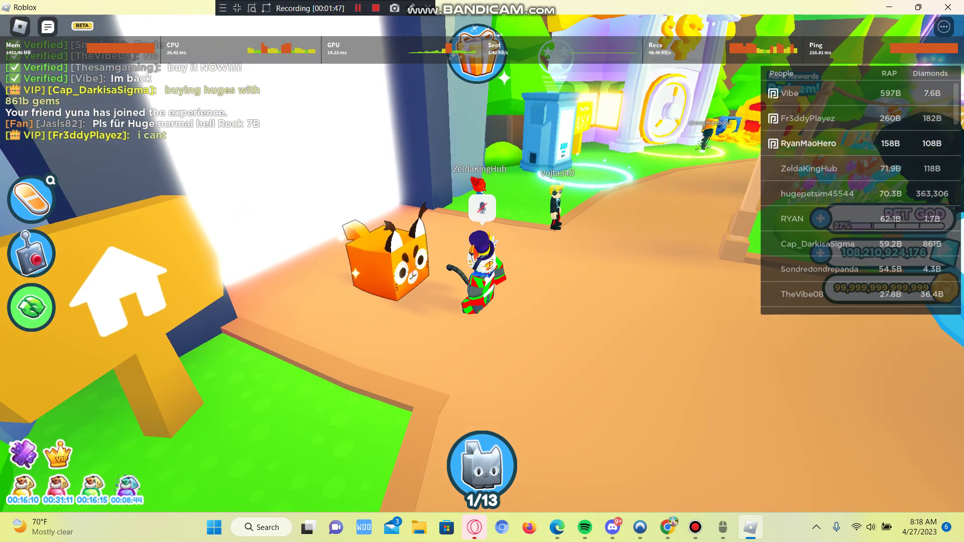
{"action": "key", "text": "alt+Tab"}
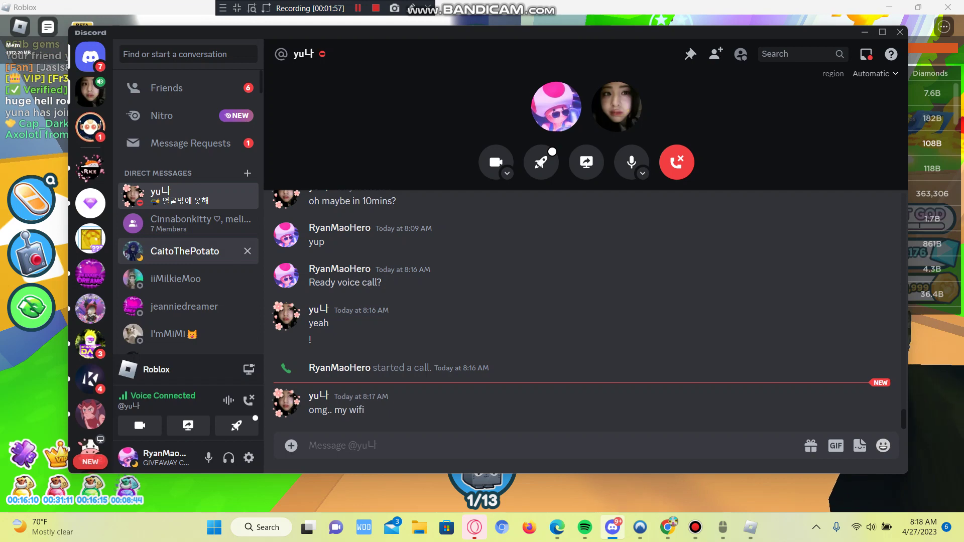
Message another friend that the gems-and-pets giveaway is on now over call, then return to Roblox.
{"action": "left_click", "coordinate": [184, 250]}
{"action": "type", "text": "Me and Yuna are giveaway 1 gems"}
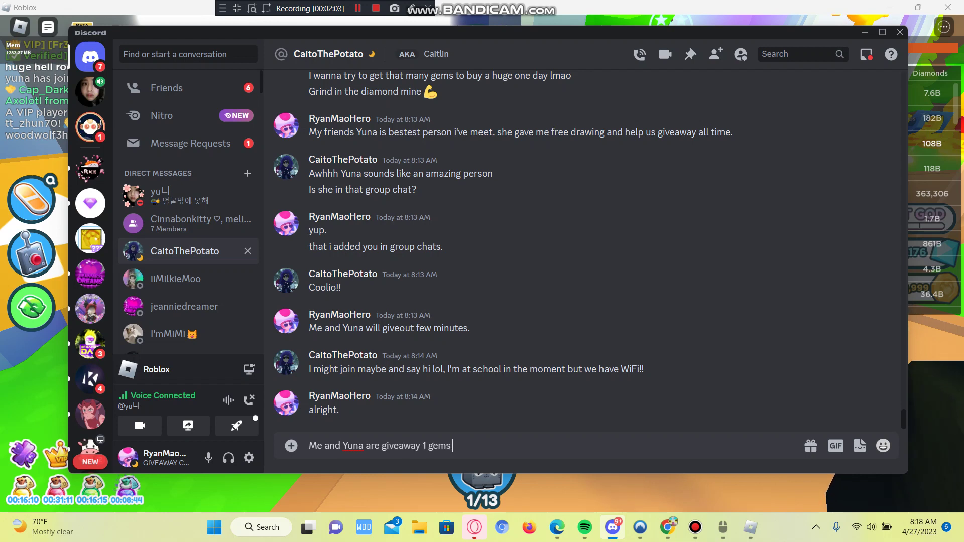
{"action": "type", "text": "now."}
{"action": "key", "text": "Return"}
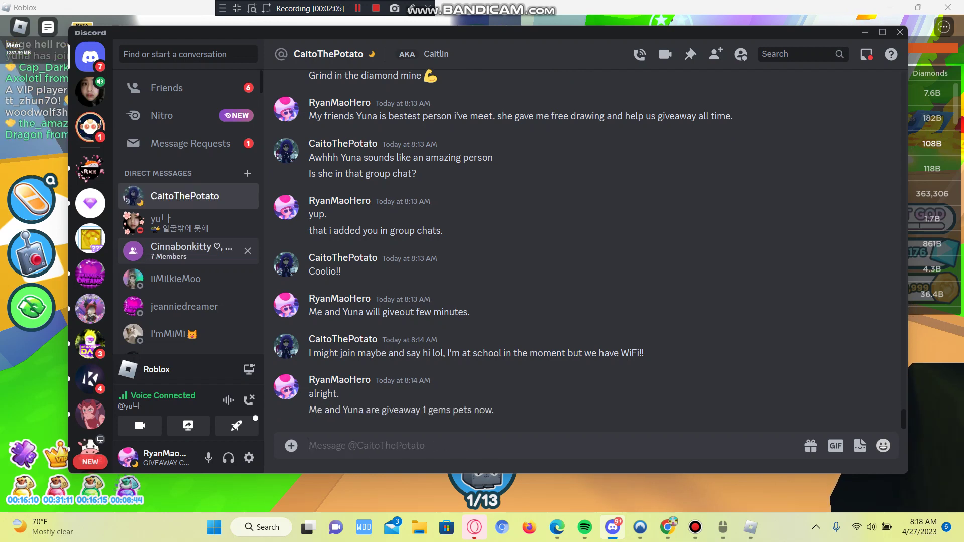
{"action": "type", "text": "we on voice call."}
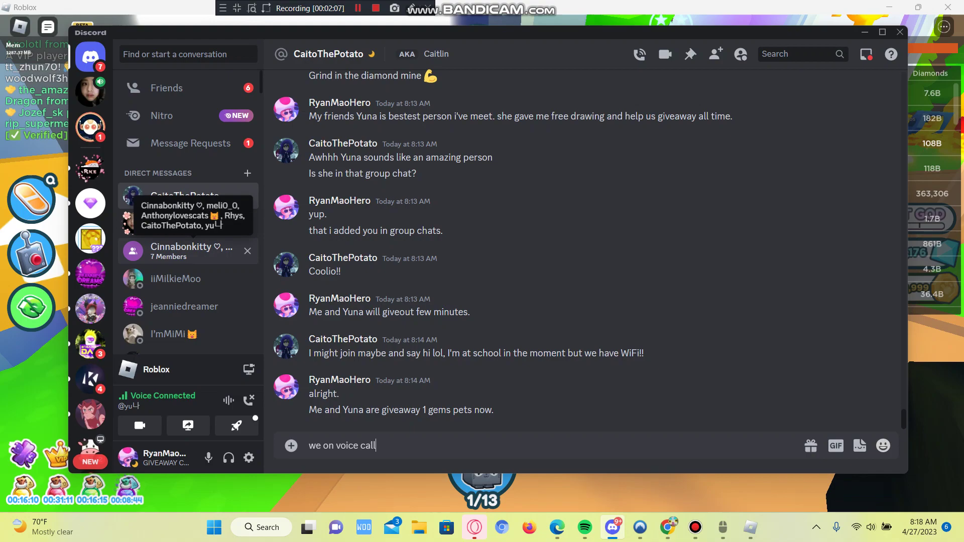
{"action": "key", "text": "Return"}
{"action": "key", "text": "alt+Tab"}
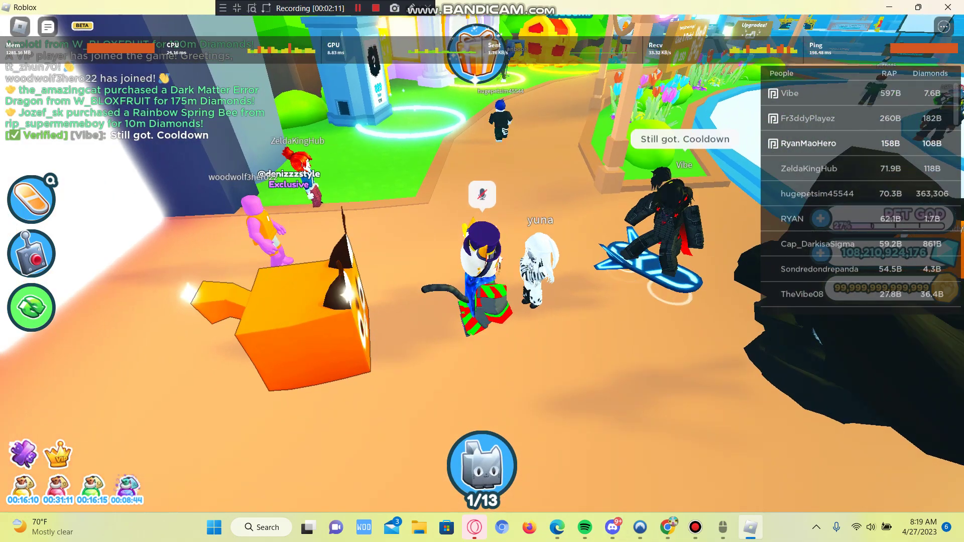
{"action": "scroll", "coordinate": [482, 271], "scroll_direction": "up", "scroll_amount": 3}
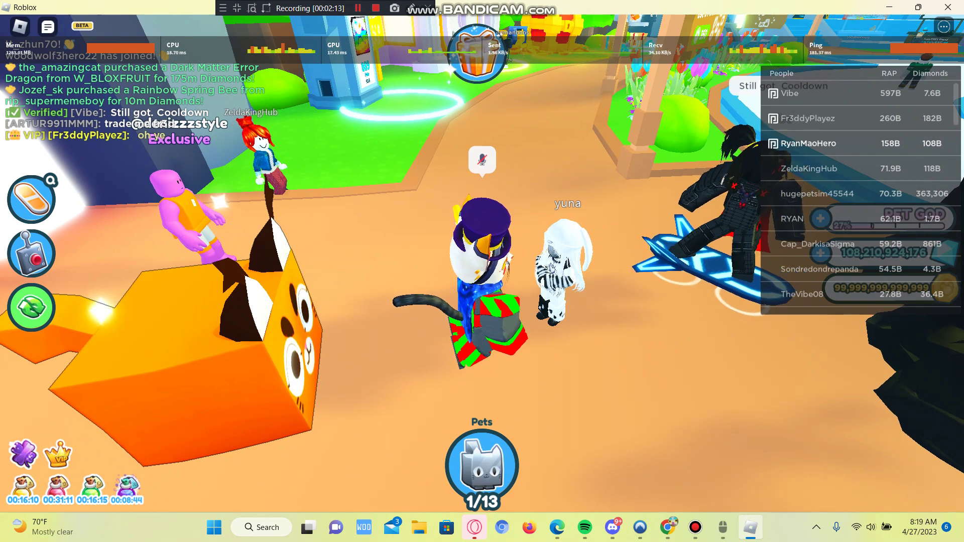
{"action": "key", "text": "alt+Tab"}
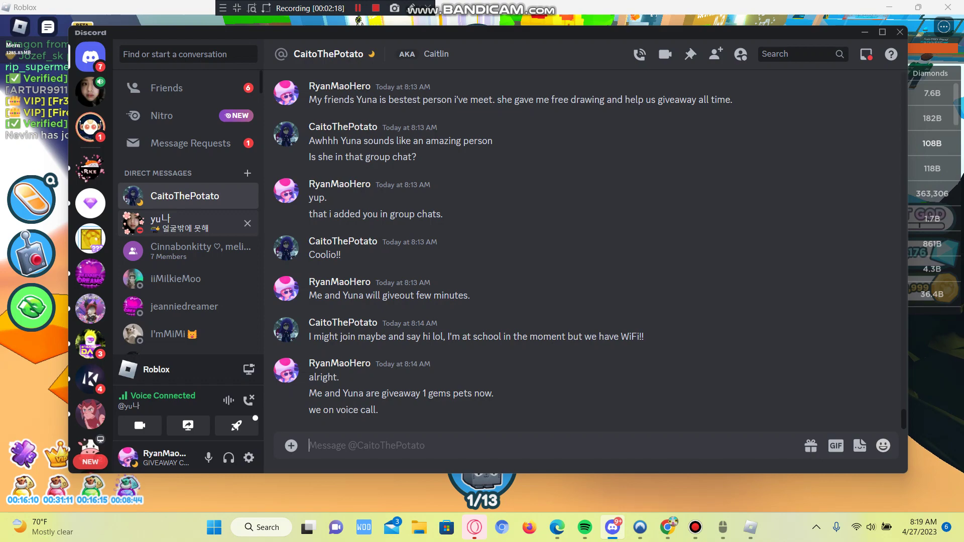
{"action": "left_click", "coordinate": [181, 223]}
{"action": "key", "text": "alt+Tab"}
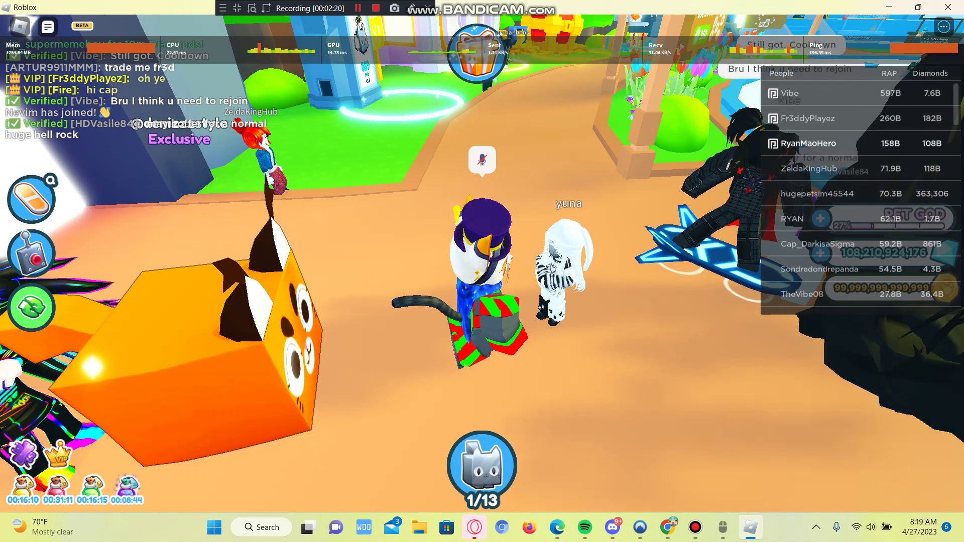
{"action": "key", "text": "alt+Tab"}
{"action": "key", "text": "alt+Tab"}
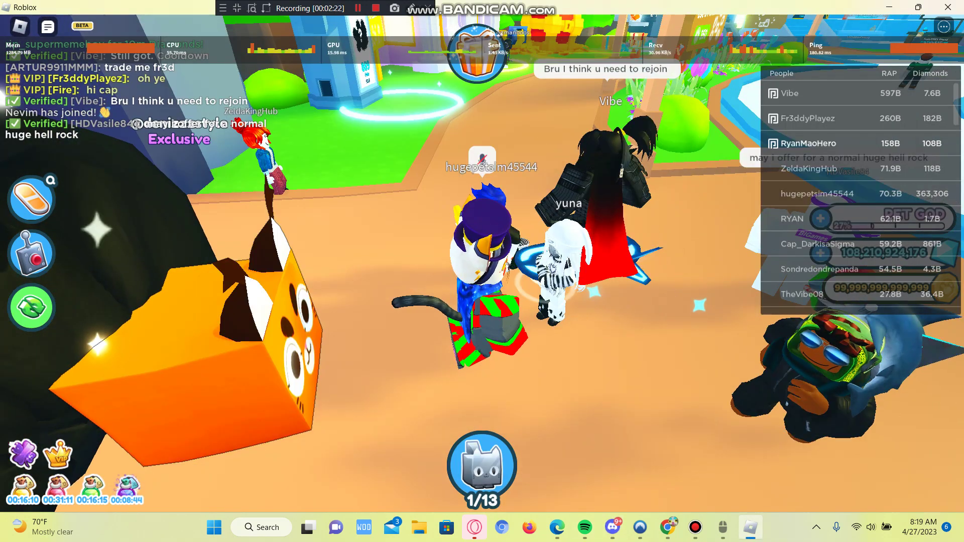
Trade the Huge Floppa to Yuna for nothing in return and complete the trade.
{"action": "left_click", "coordinate": [482, 463]}
{"action": "left_click", "coordinate": [399, 463]}
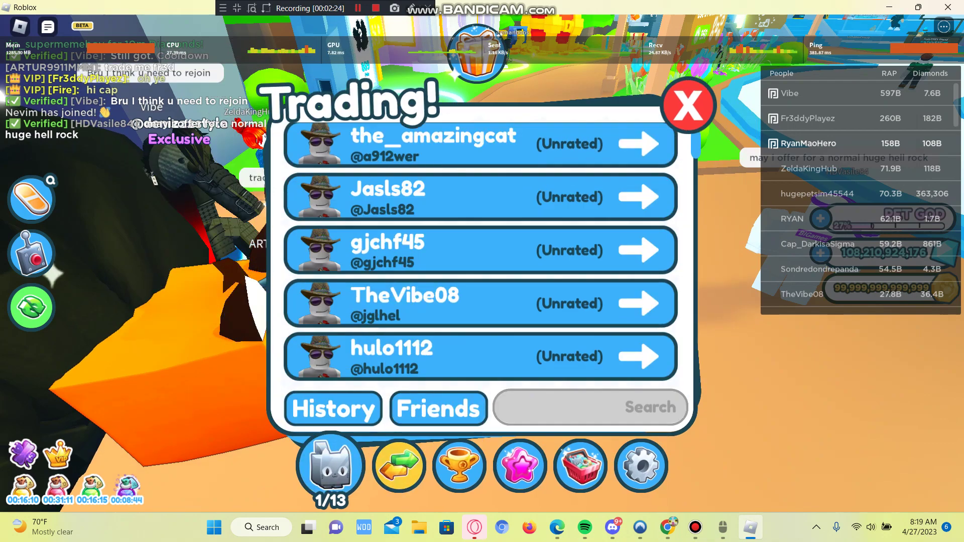
{"action": "scroll", "coordinate": [480, 257], "scroll_direction": "down", "scroll_amount": 3}
{"action": "scroll", "coordinate": [480, 256], "scroll_direction": "down", "scroll_amount": 3}
{"action": "type", "text": "Y"}
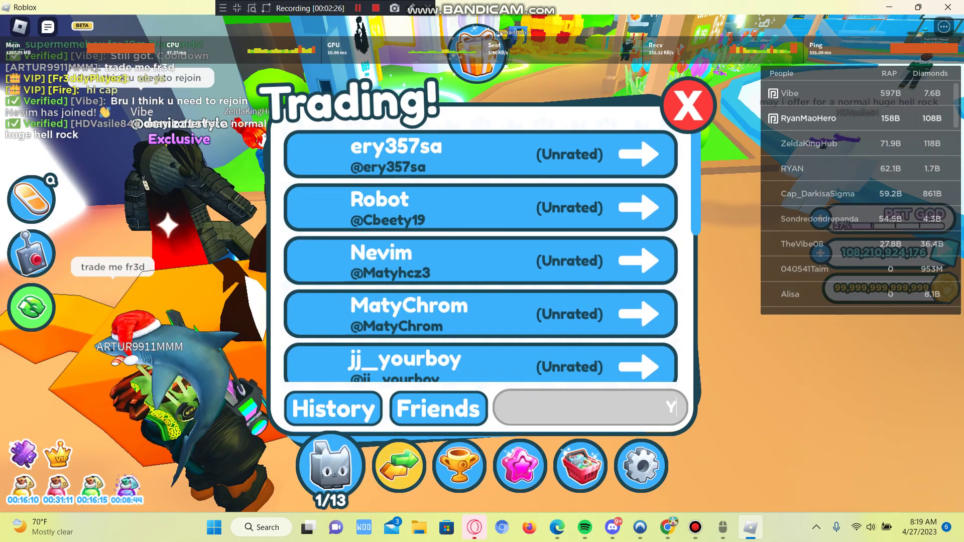
{"action": "type", "text": "u"}
{"action": "left_click", "coordinate": [639, 156]}
{"action": "left_click", "coordinate": [467, 351]}
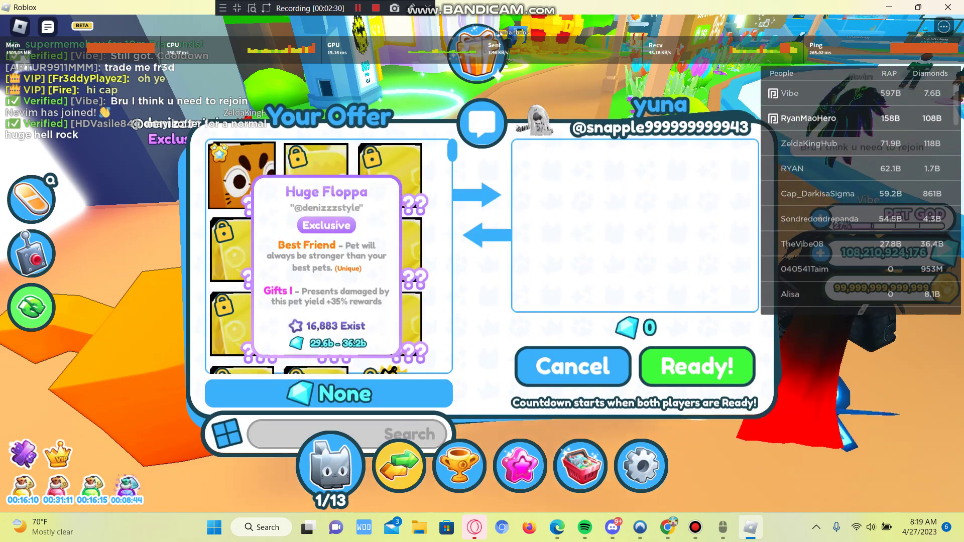
{"action": "left_click", "coordinate": [697, 366]}
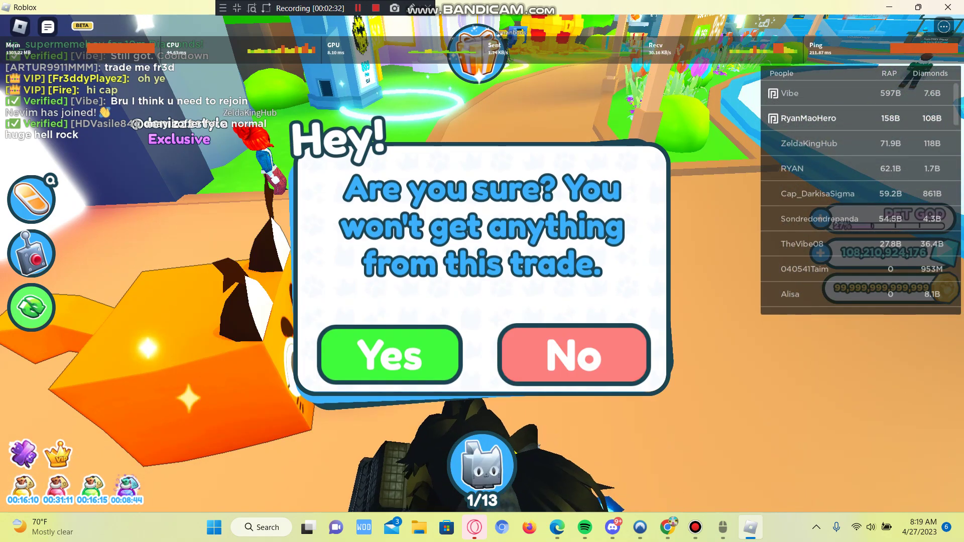
{"action": "left_click", "coordinate": [389, 354]}
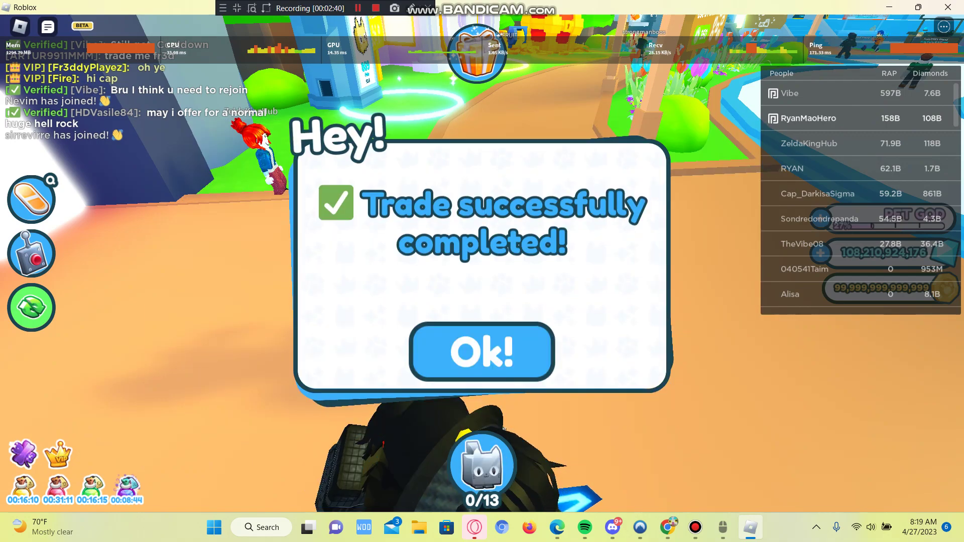
Dismiss the trade notice, check the settings showing trading disabled, close them, and switch to Discord.
{"action": "left_click", "coordinate": [483, 351]}
{"action": "left_click", "coordinate": [483, 465]}
{"action": "left_click", "coordinate": [641, 465]}
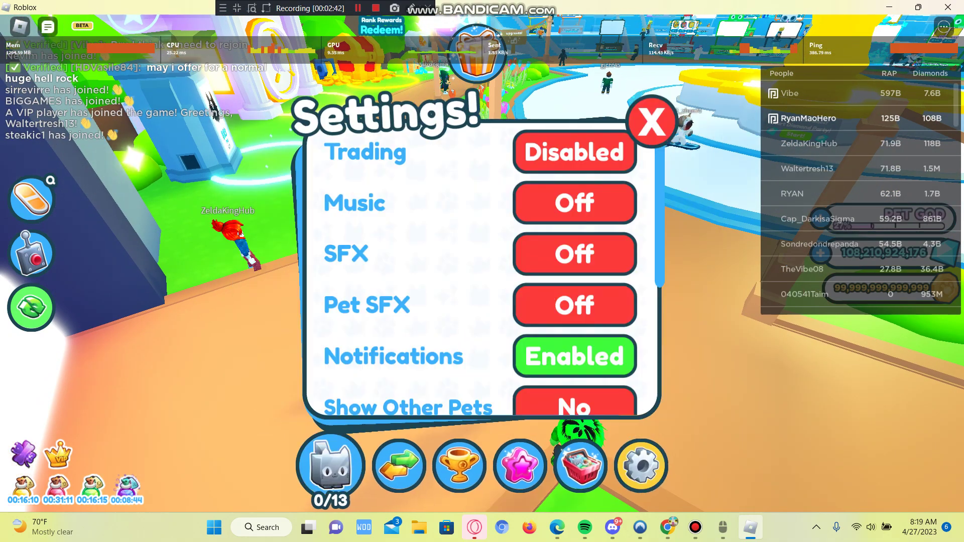
{"action": "scroll", "coordinate": [575, 286], "scroll_direction": "down", "scroll_amount": 3}
{"action": "left_click", "coordinate": [650, 122]}
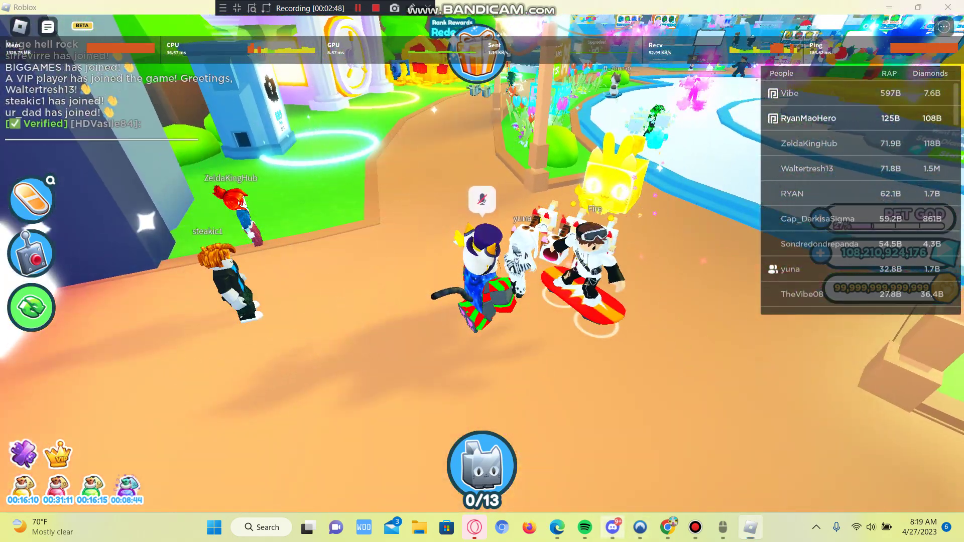
{"action": "key", "text": "alt+Tab"}
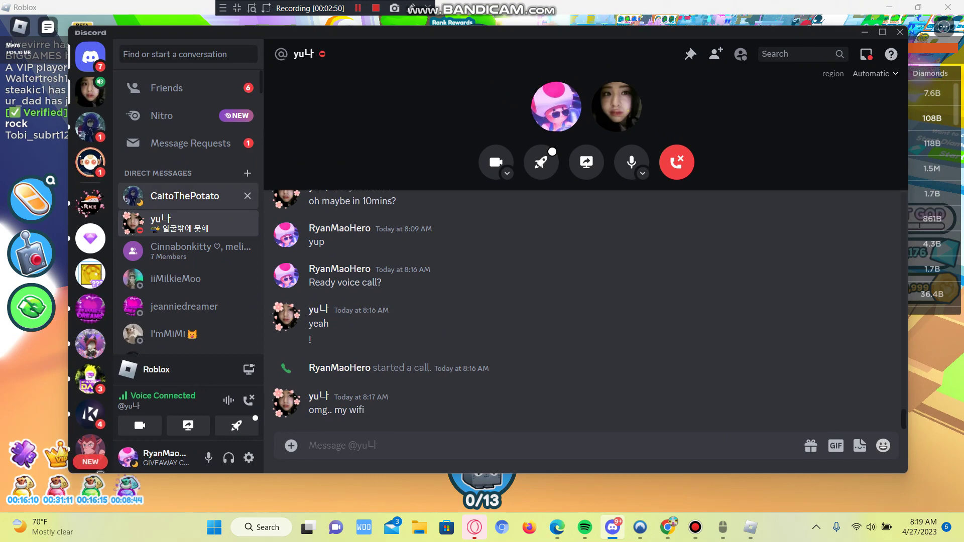
Tell the friend you're in-game with Yuna for the 1-gem giveaway, then walk into the vault.
{"action": "left_click", "coordinate": [180, 196]}
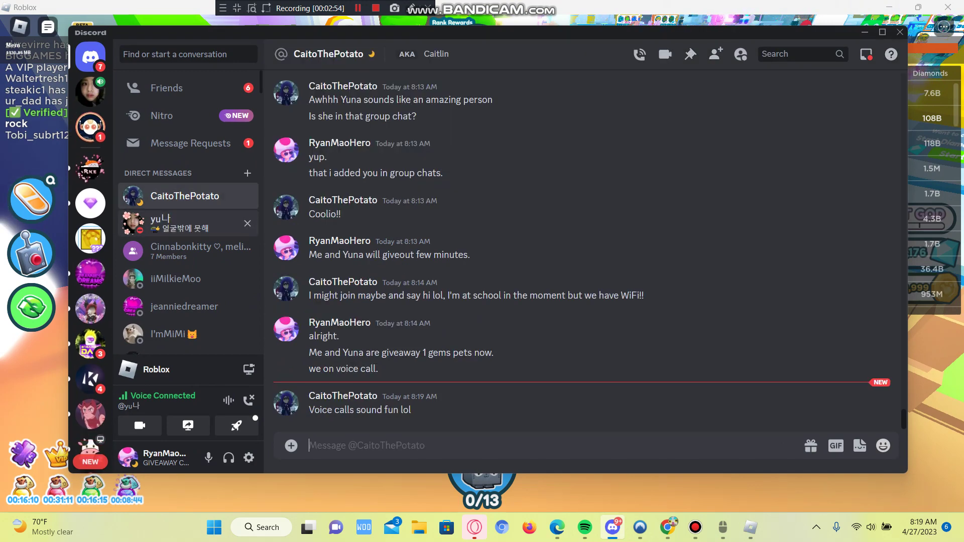
{"action": "type", "text": "Me and Y"}
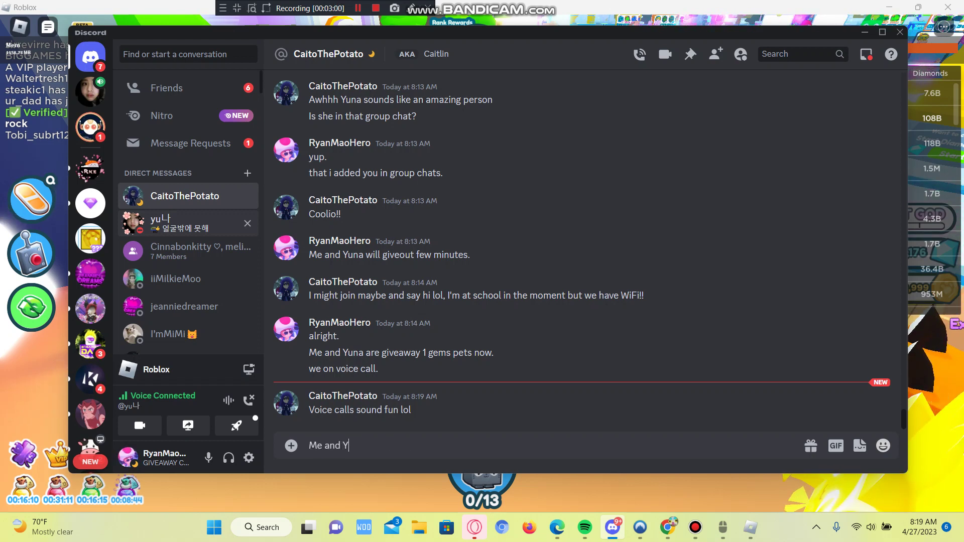
{"action": "type", "text": "una are in games now f"}
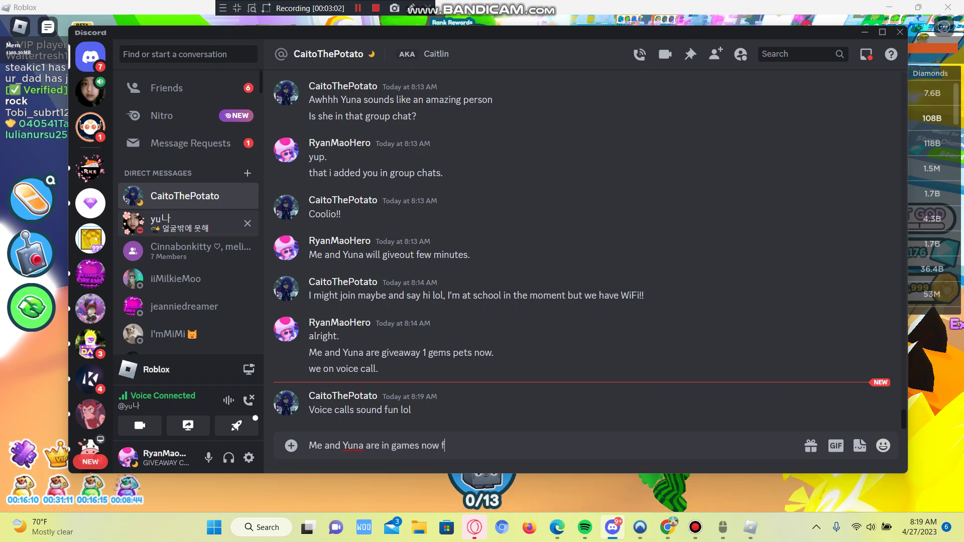
{"action": "type", "text": "or giveaway 1 gems"}
{"action": "key", "text": "Return"}
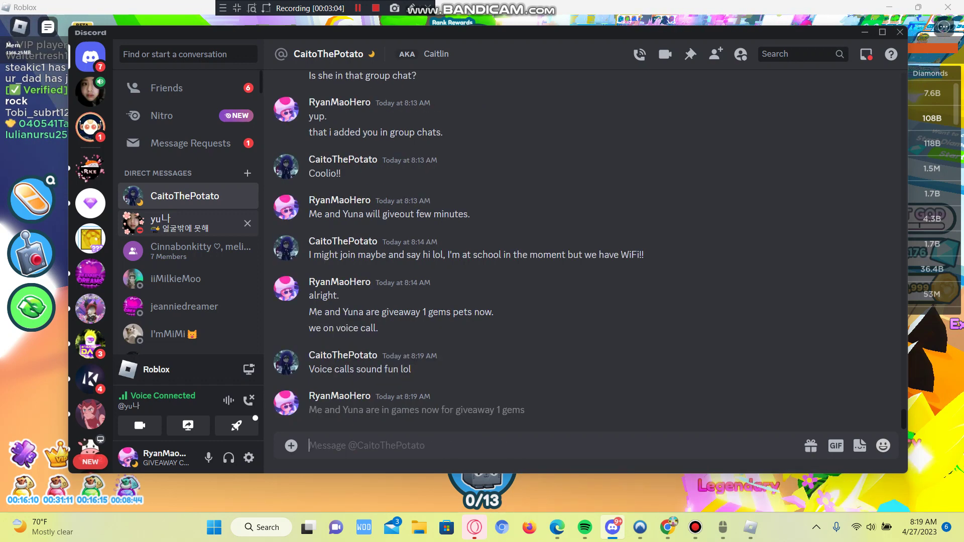
{"action": "key", "text": "alt+Tab"}
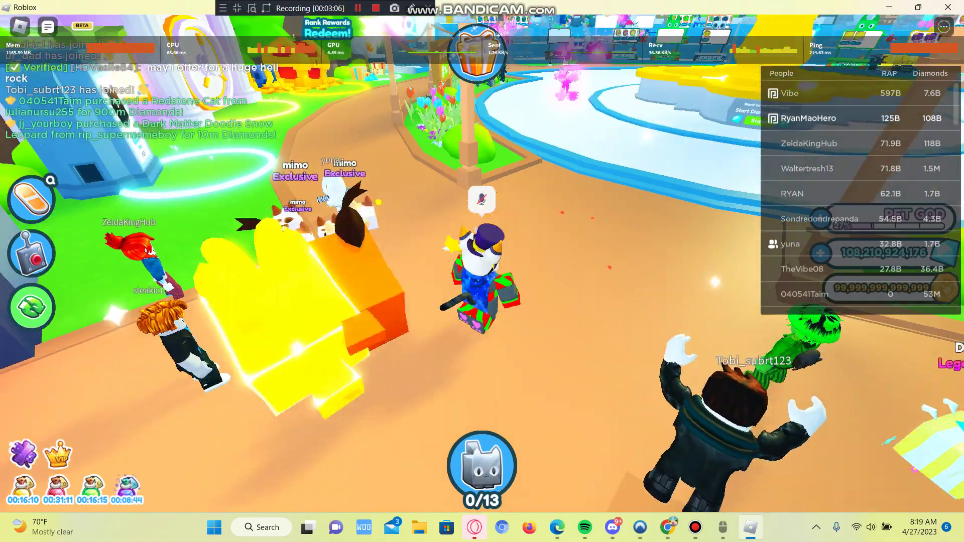
{"action": "key", "text": "w"}
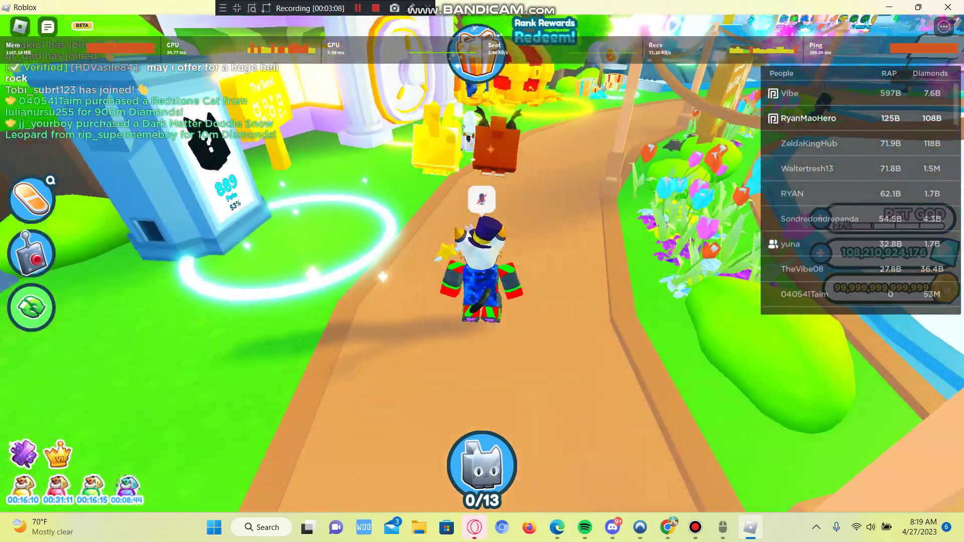
{"action": "key", "text": "a"}
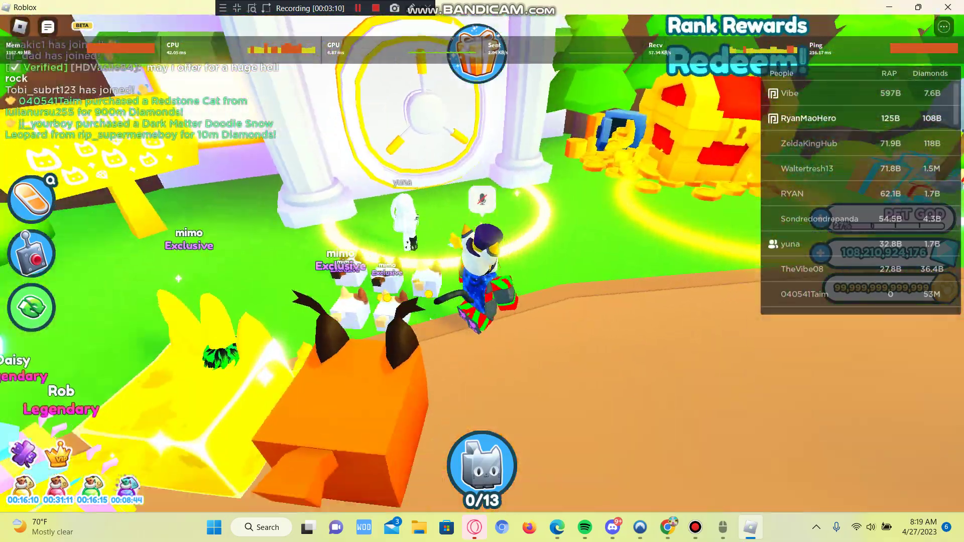
{"action": "key", "text": "w"}
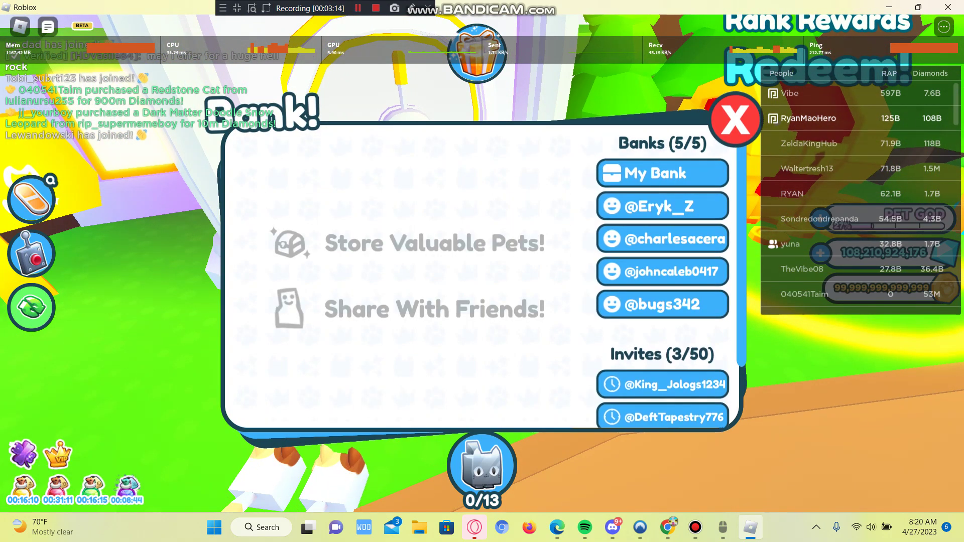
Withdraw 50 golden Cupcake Unicorns from your bank, leaving 202 stored, and dismiss the success notice.
{"action": "left_click", "coordinate": [548, 402]}
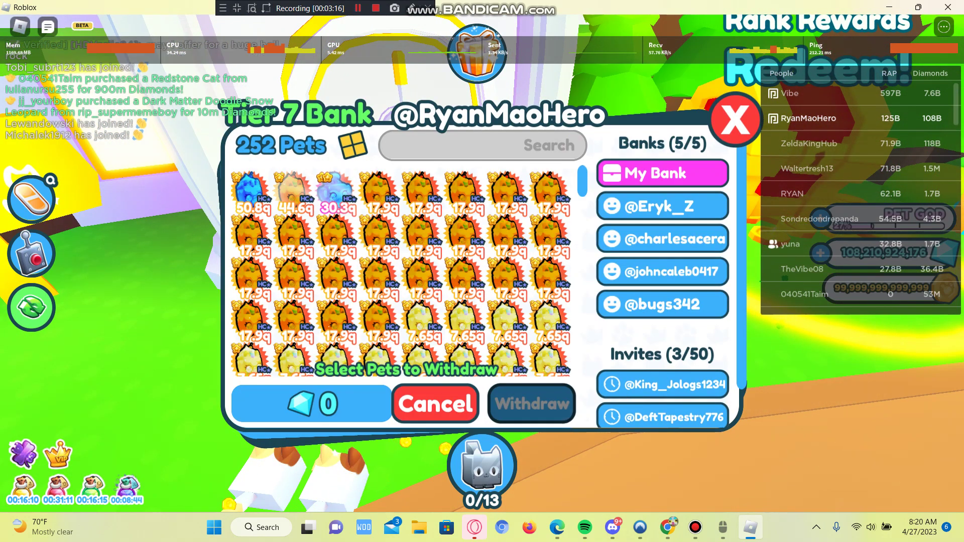
{"action": "scroll", "coordinate": [517, 219], "scroll_direction": "down", "scroll_amount": 3}
{"action": "left_click", "coordinate": [517, 218]}
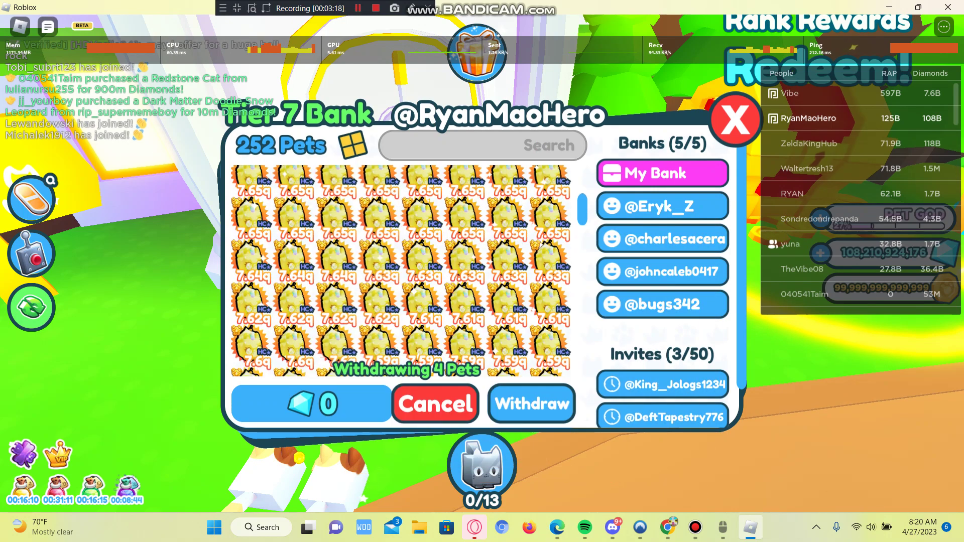
{"action": "left_click_drag", "start_coordinate": [600, 325], "coordinate": [565, 339]}
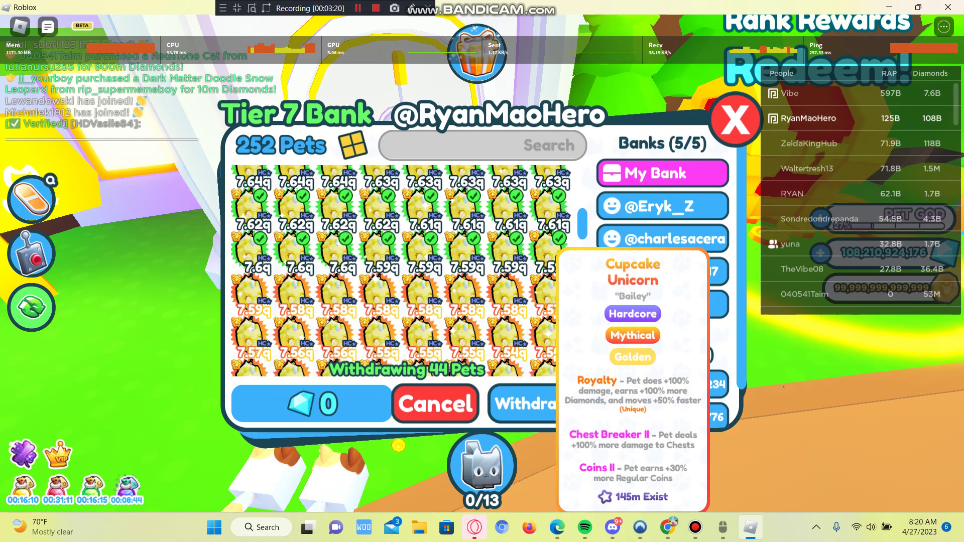
{"action": "left_click", "coordinate": [532, 404]}
{"action": "left_click", "coordinate": [389, 351]}
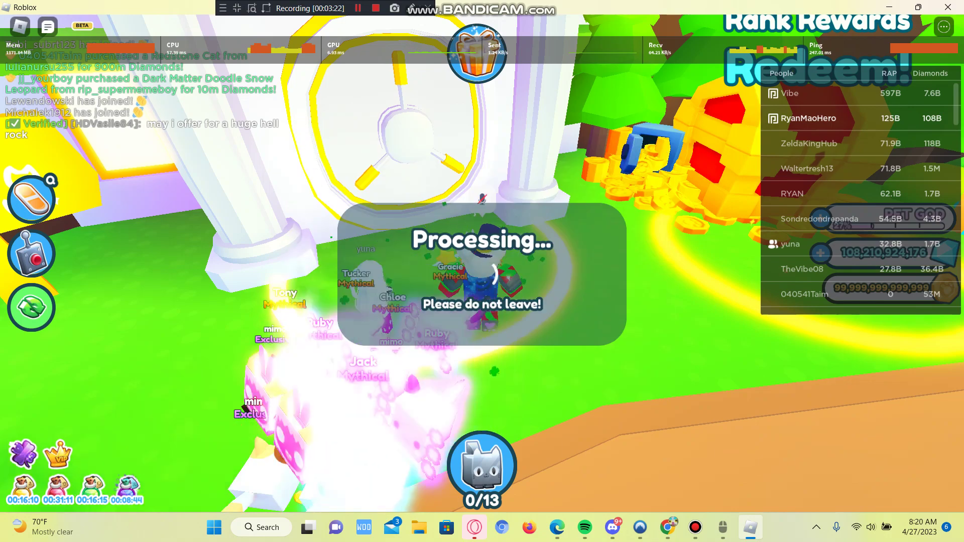
{"action": "key", "text": "alt+Tab"}
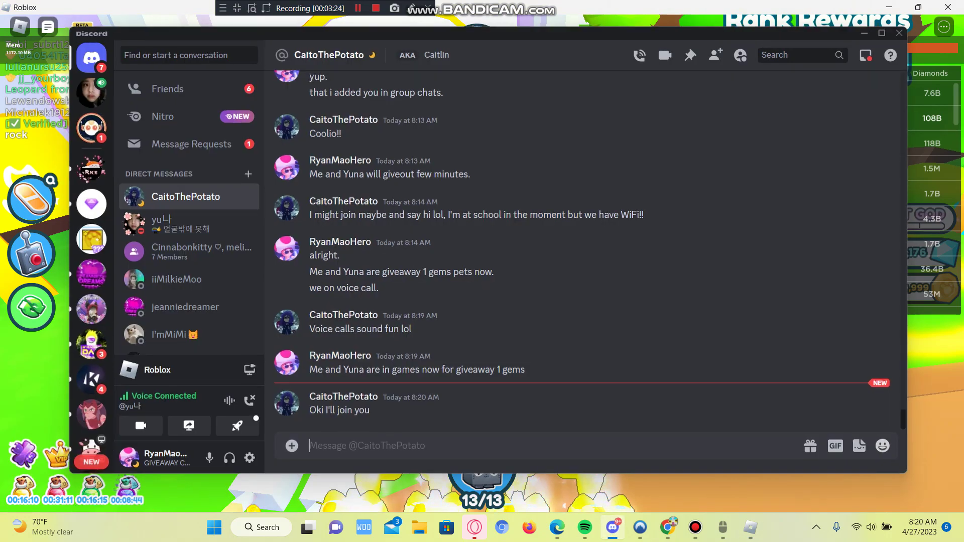
{"action": "key", "text": "alt+Tab"}
{"action": "left_click", "coordinate": [482, 354]}
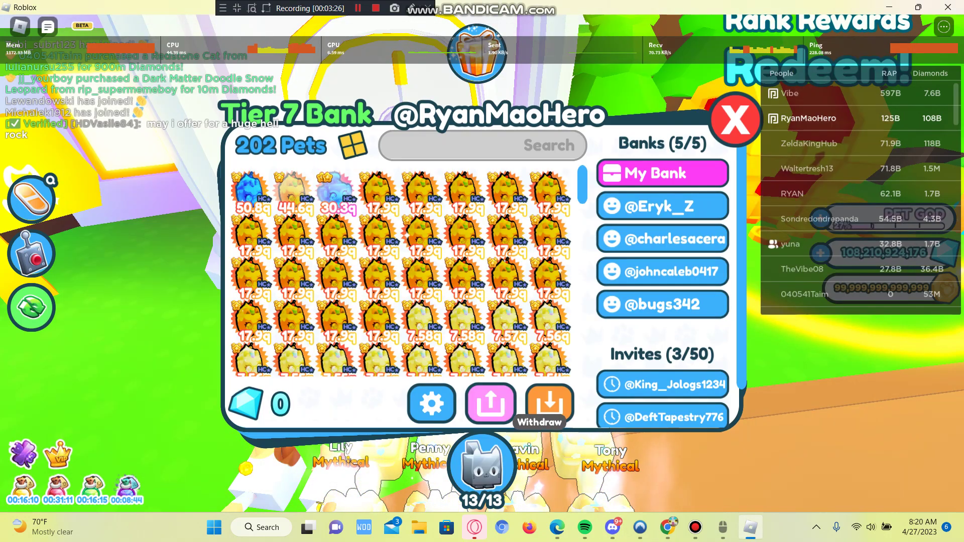
Select and withdraw 42 more pets from your bank, dropping it to 160 pets.
{"action": "left_click", "coordinate": [549, 259]}
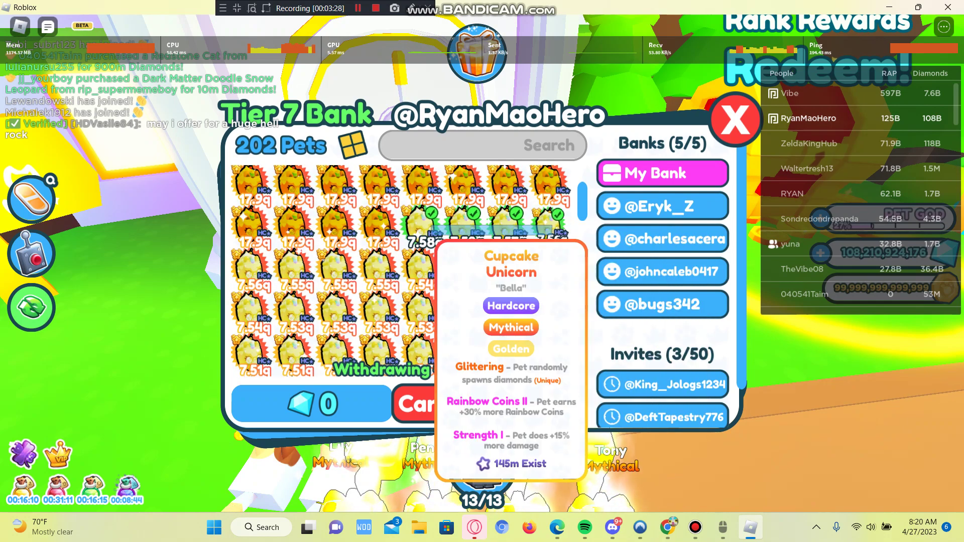
{"action": "left_click_drag", "start_coordinate": [257, 260], "coordinate": [550, 309]}
{"action": "scroll", "coordinate": [452, 301], "scroll_direction": "down", "scroll_amount": 2}
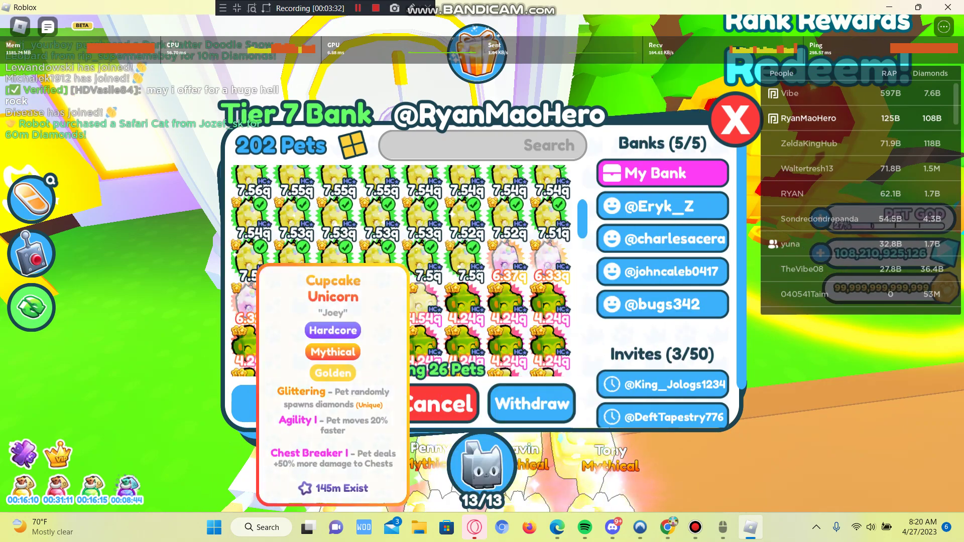
{"action": "scroll", "coordinate": [539, 266], "scroll_direction": "down", "scroll_amount": 2}
{"action": "left_click_drag", "start_coordinate": [549, 213], "coordinate": [377, 299]}
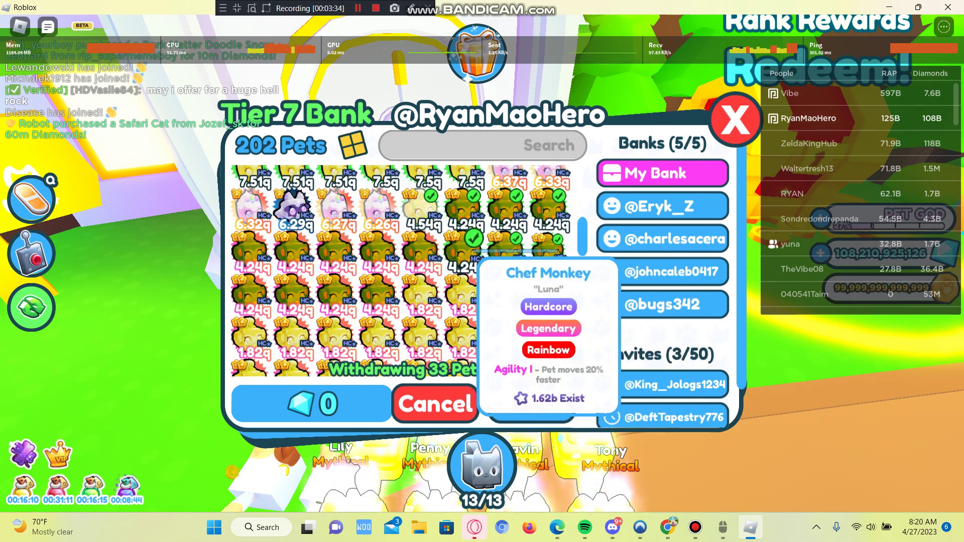
{"action": "left_click", "coordinate": [534, 403]}
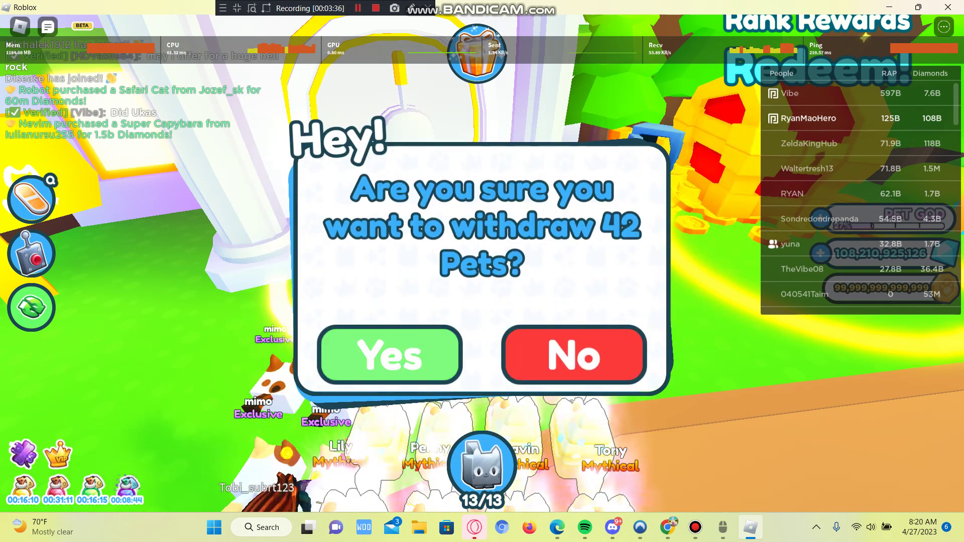
{"action": "left_click", "coordinate": [392, 352]}
{"action": "left_click", "coordinate": [482, 354]}
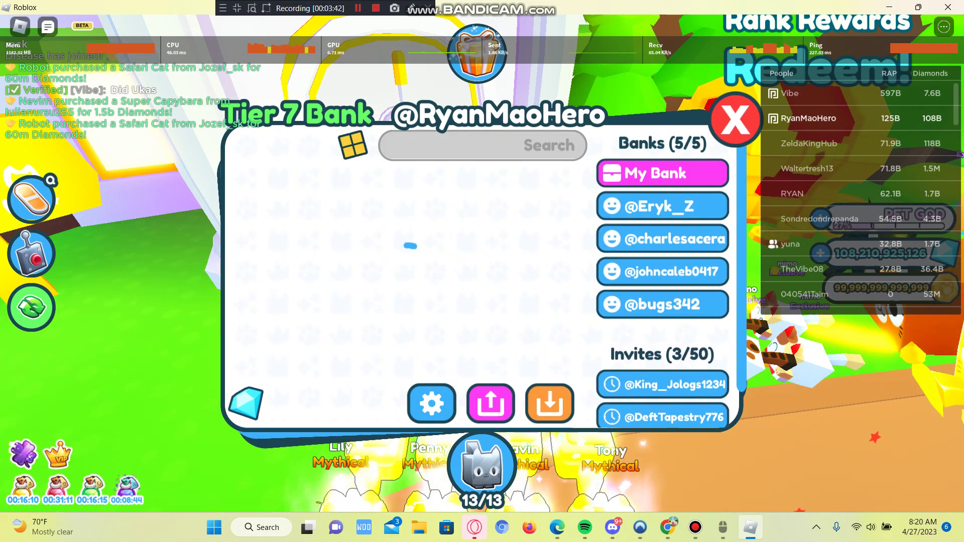
Mark and withdraw pets from Eryk_Z's shared Tier 8 bank.
{"action": "left_click", "coordinate": [661, 206]}
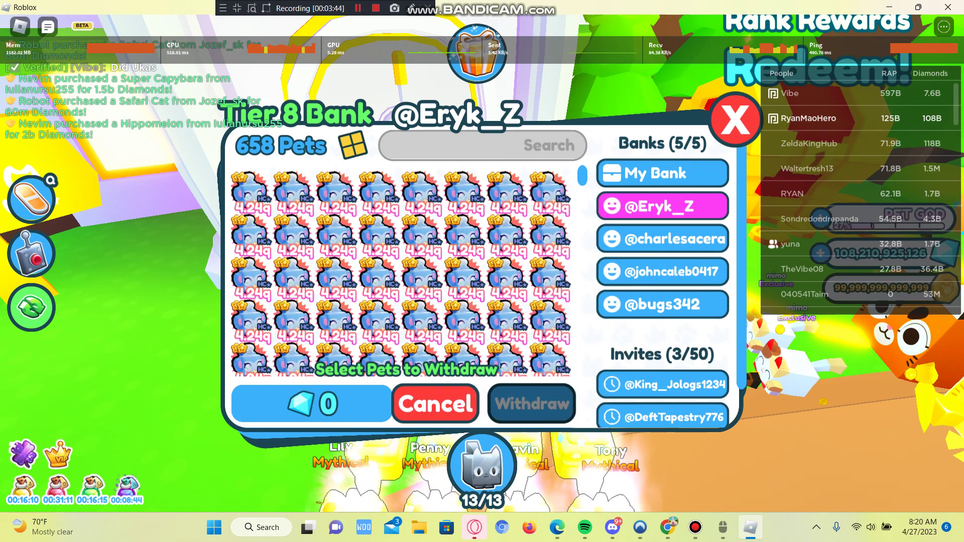
{"action": "left_click_drag", "start_coordinate": [320, 297], "coordinate": [332, 301]}
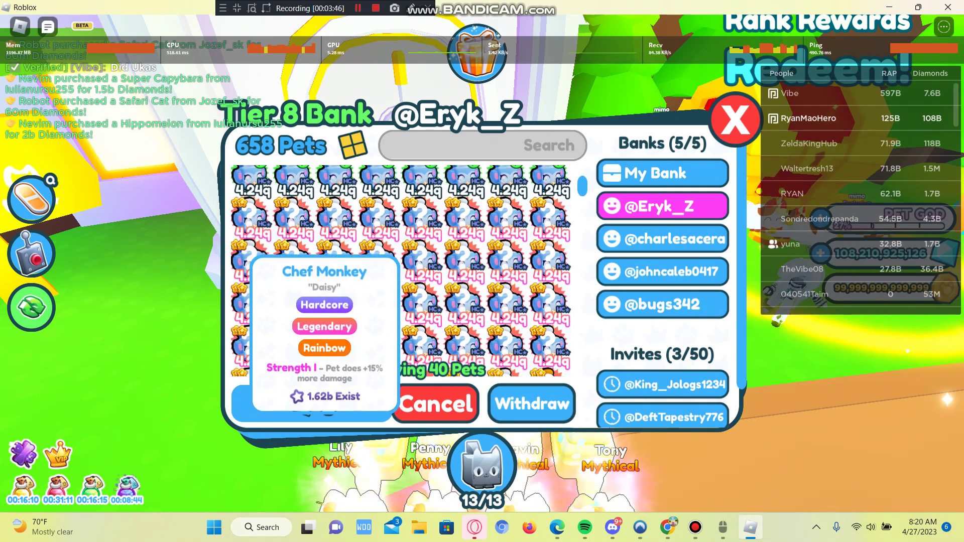
{"action": "left_click", "coordinate": [532, 404]}
{"action": "left_click", "coordinate": [387, 351]}
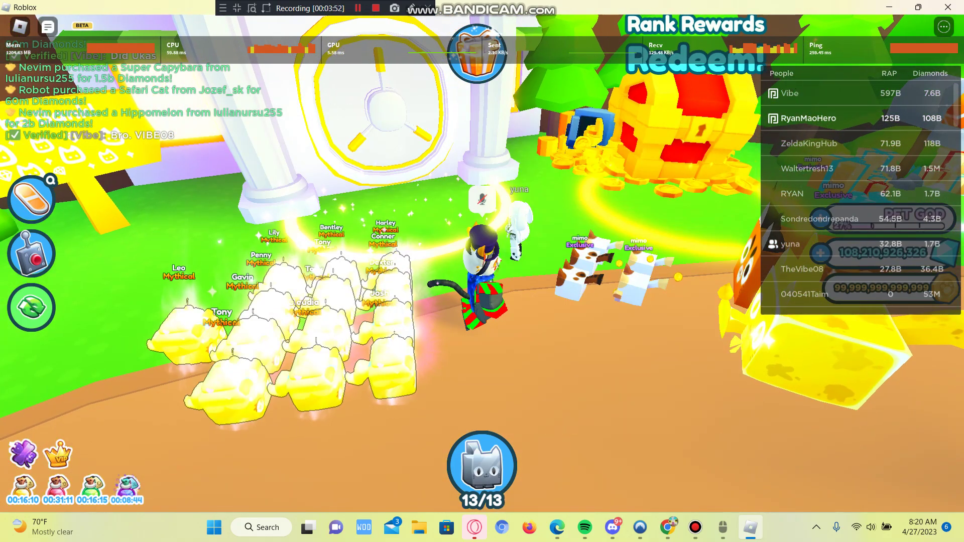
Walk from the vault past Rank Rewards and Upgrades, up the stairs to an unclaimed booth's Claim Booth prompt.
{"action": "key", "text": "w"}
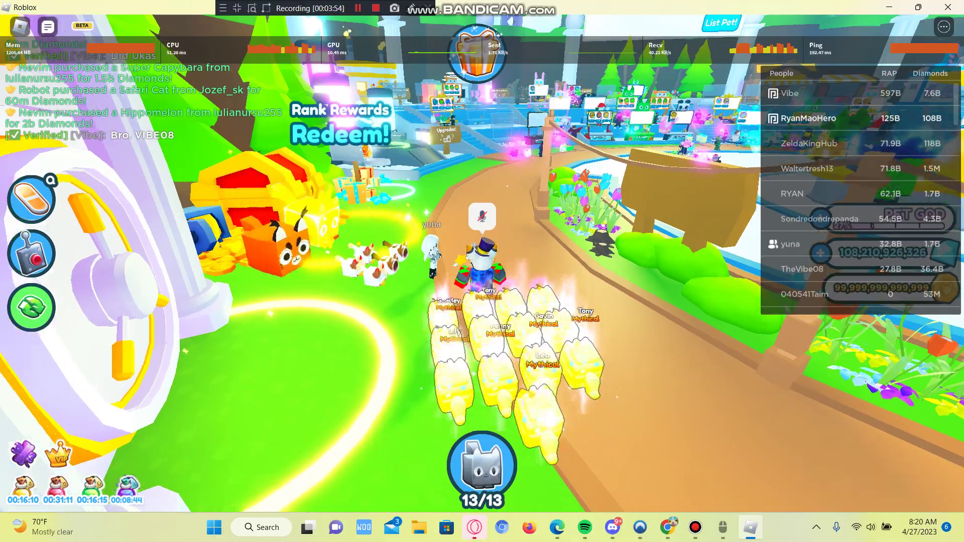
{"action": "key", "text": "a"}
{"action": "key", "text": "d"}
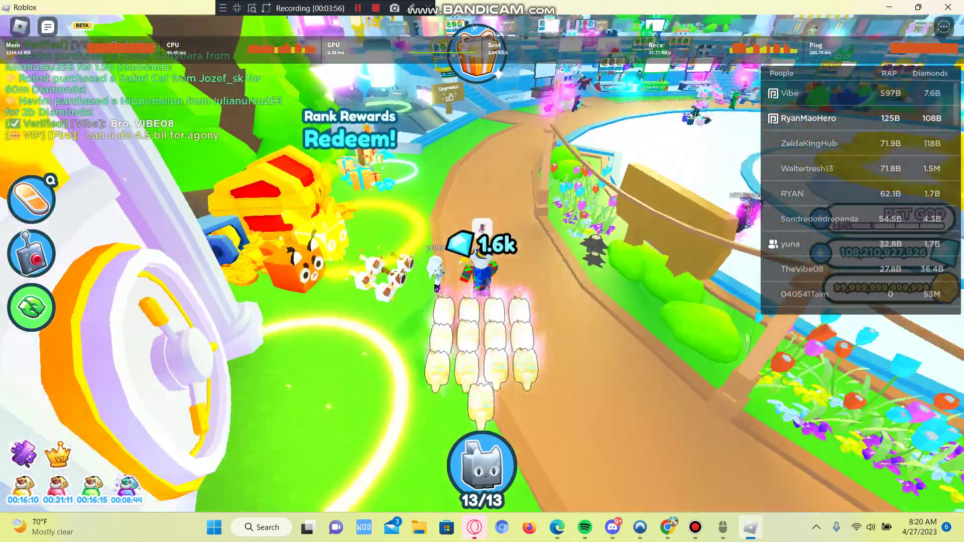
{"action": "key", "text": "w"}
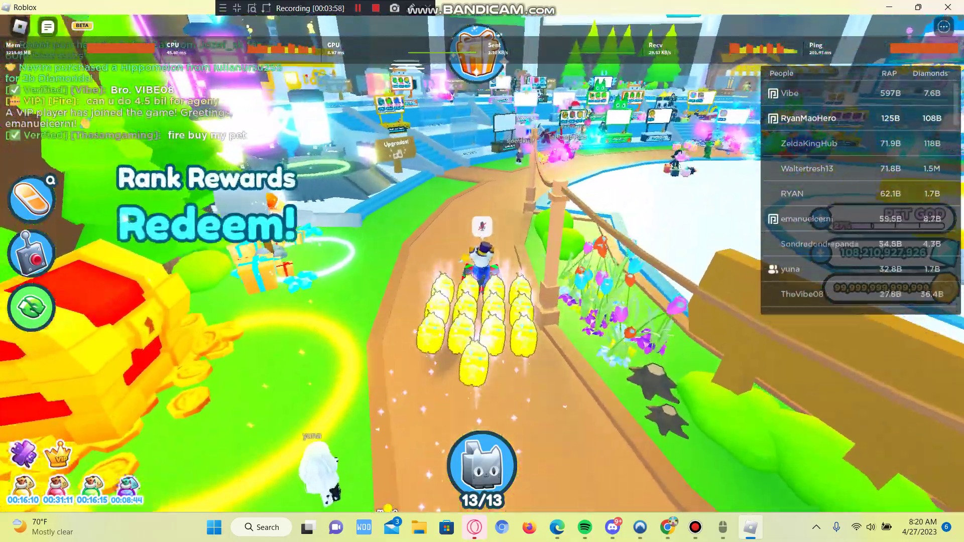
{"action": "key", "text": "w"}
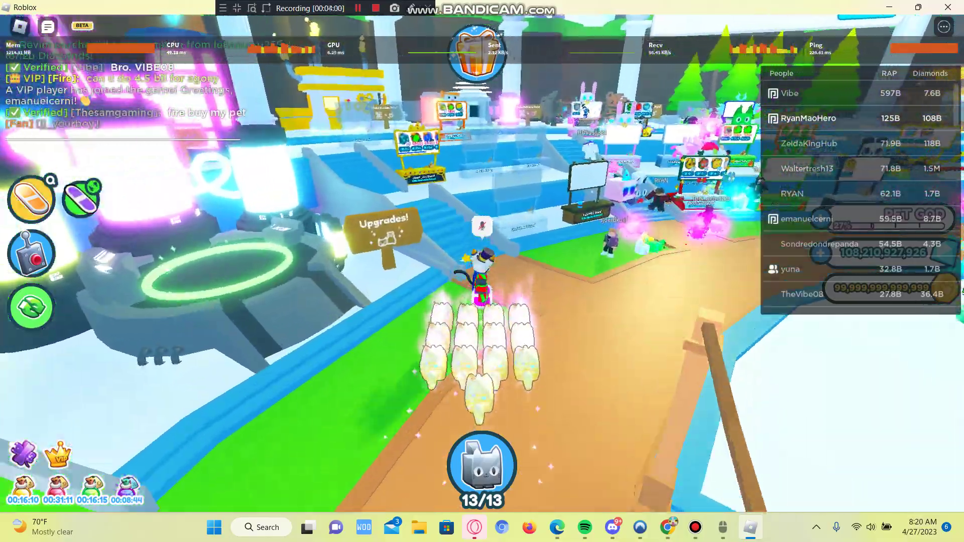
{"action": "key", "text": "a"}
{"action": "key", "text": "d"}
{"action": "key", "text": "w"}
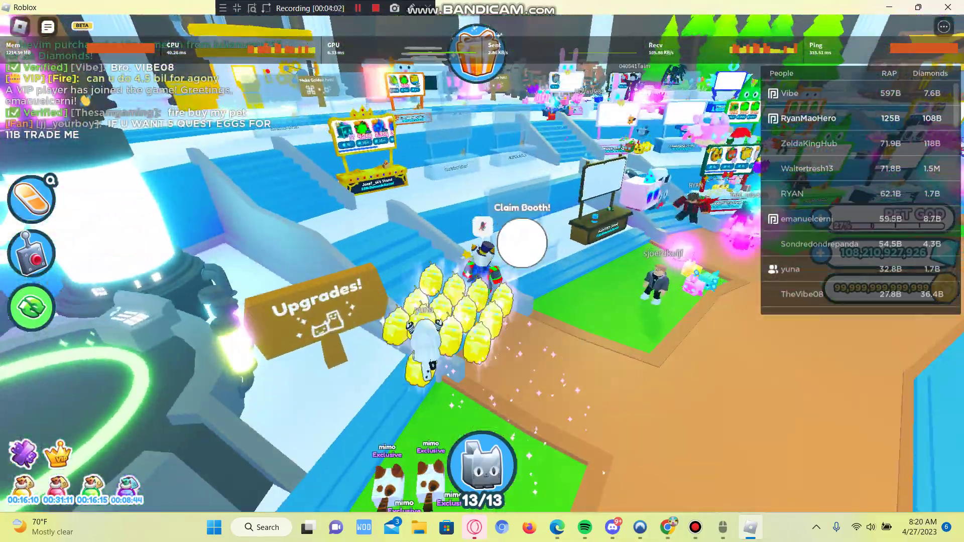
{"action": "key", "text": "w"}
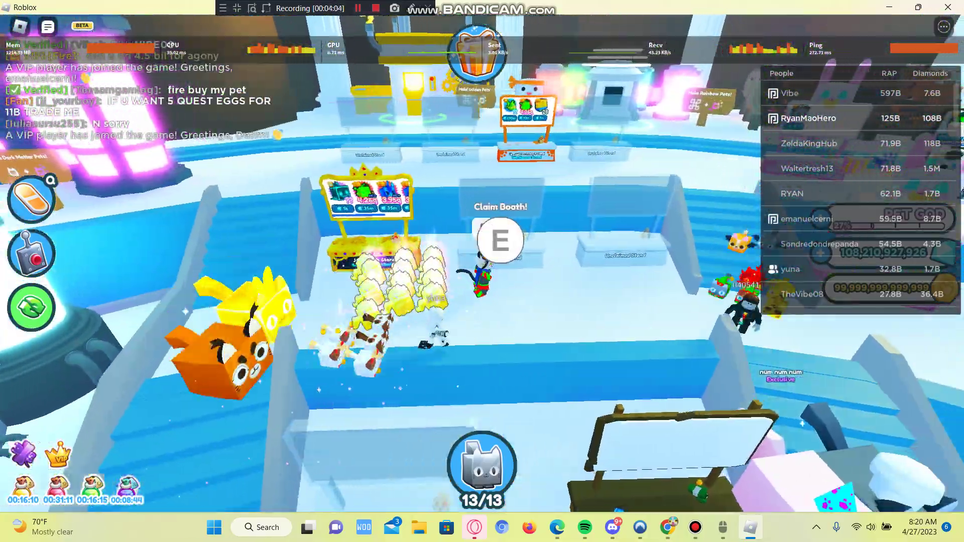
{"action": "key", "text": "d"}
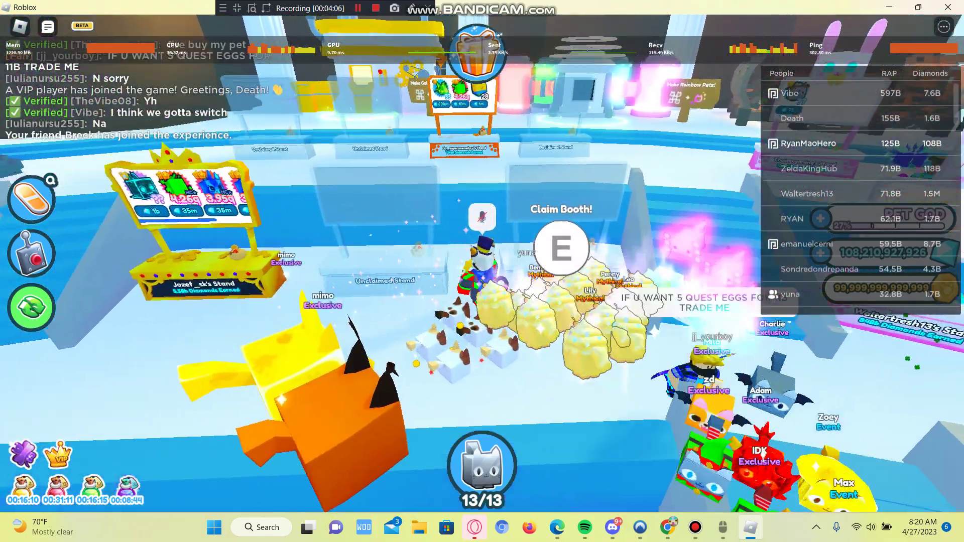